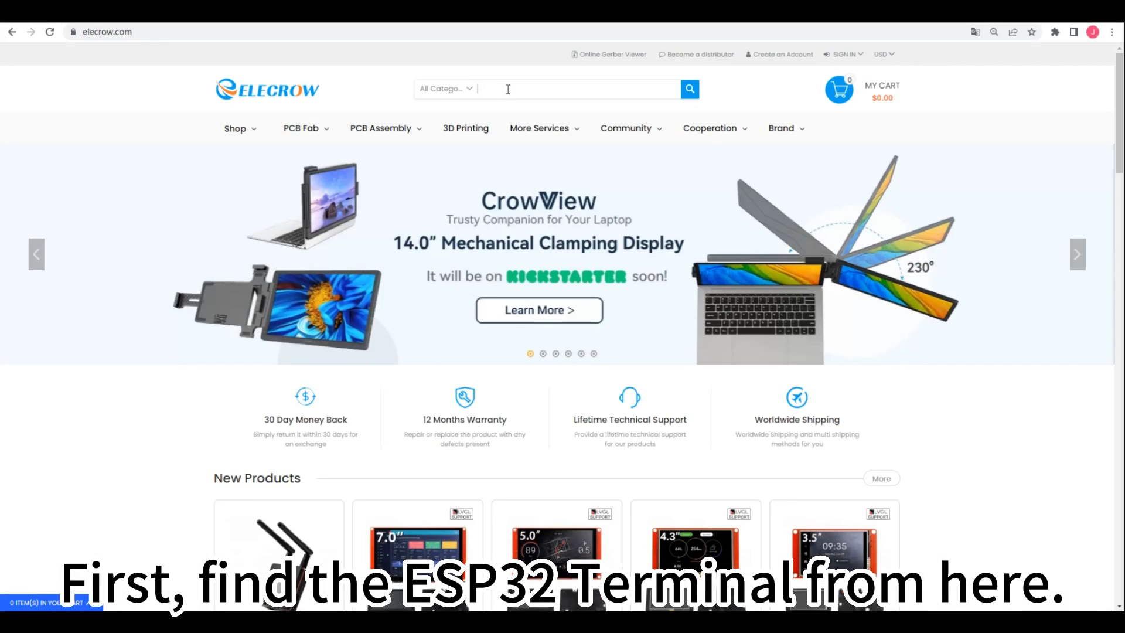
text(32 TERM)
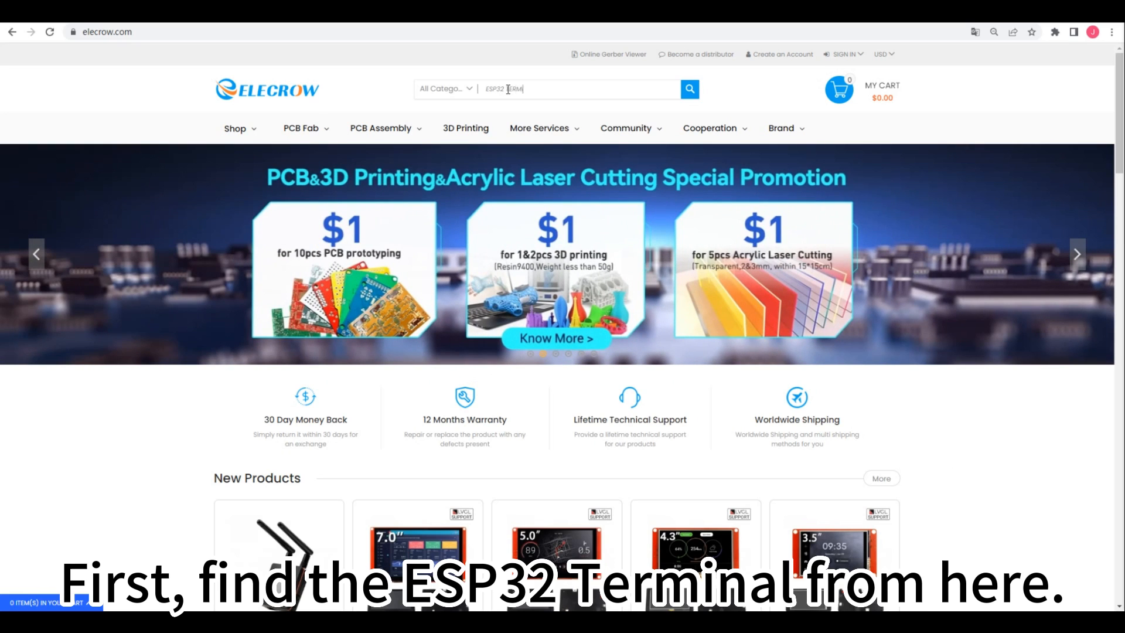
text(INAL)
- Find the ESP32 Terminal product on elecrow.com, then run 'idf.py menuconfig' for the project
key(Return)
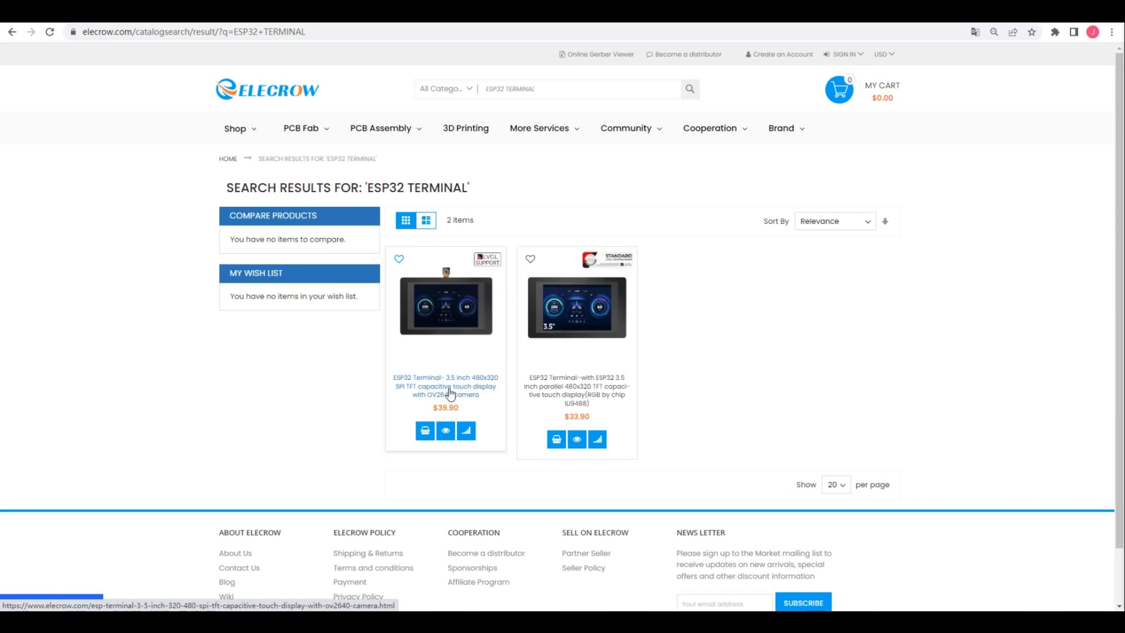
click(451, 393)
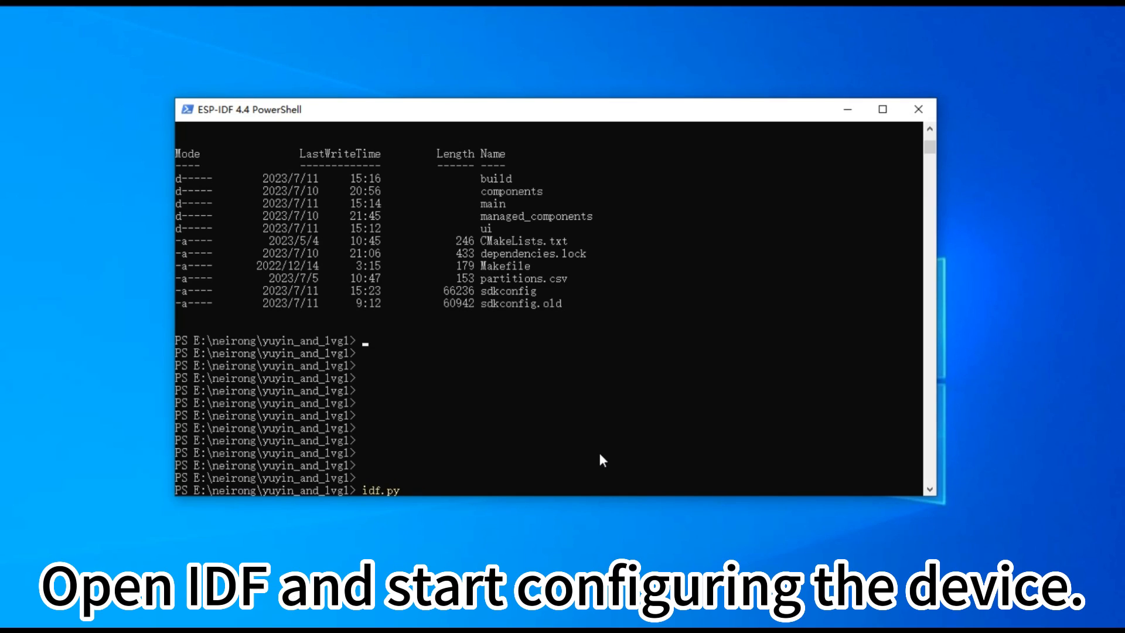
text(idf.py menuconfig)
key(Return)
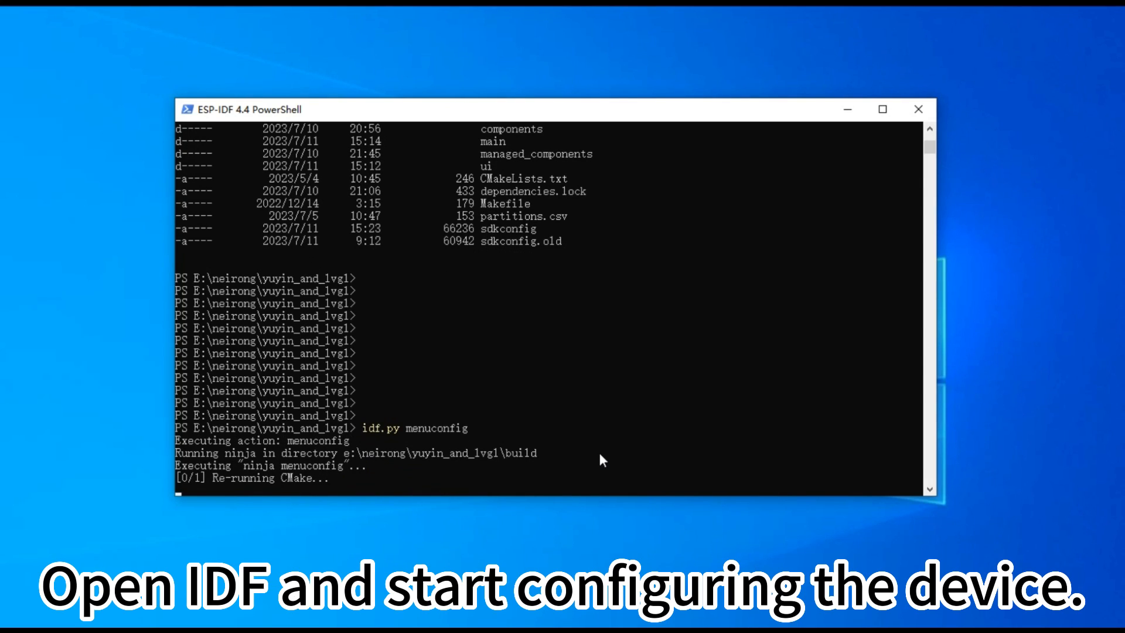
- Review ESP Speech Recognition settings: AFE, WakeNet with Alexa, English MultiNet
key(Down)
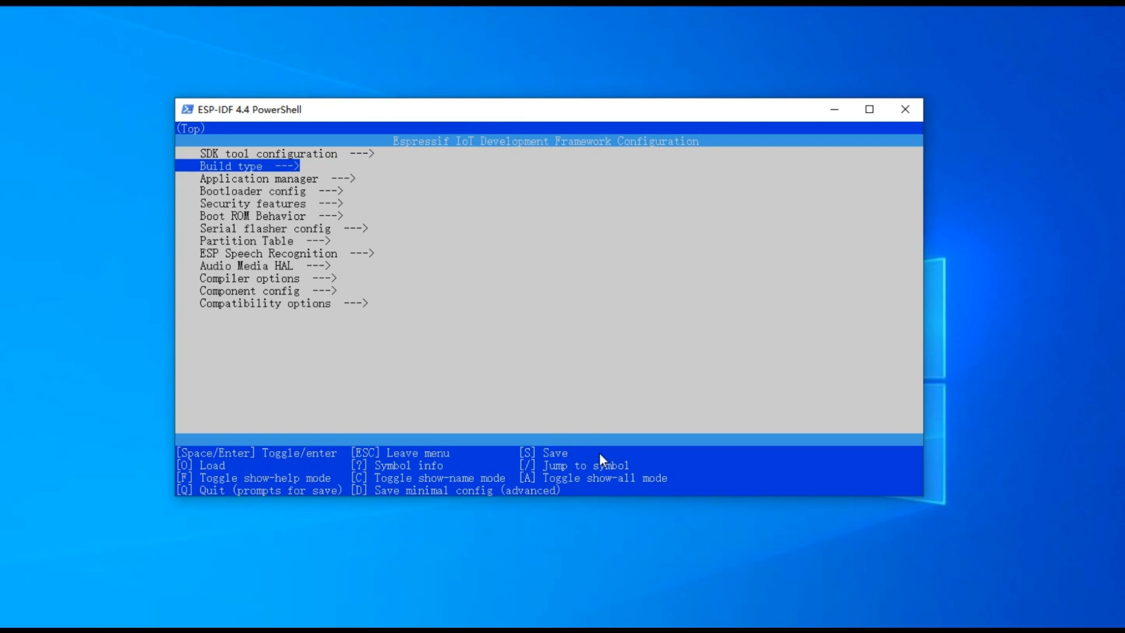
key(Down)
key(Down)
key(Down)
key(Down)
key(Down)
key(Down)
key(Down)
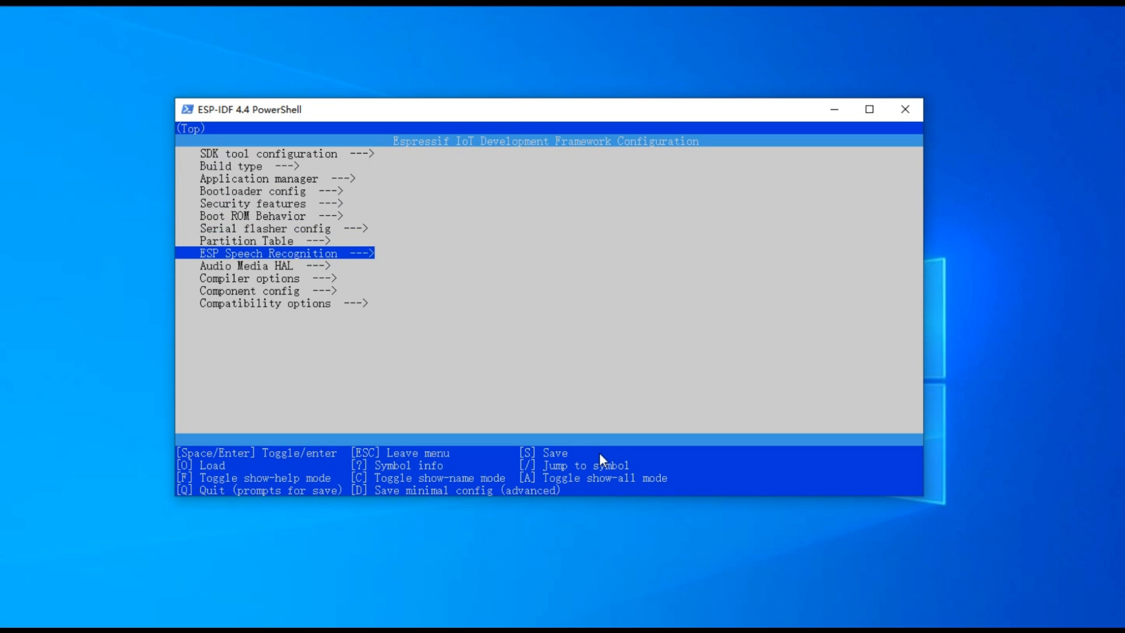
key(Return)
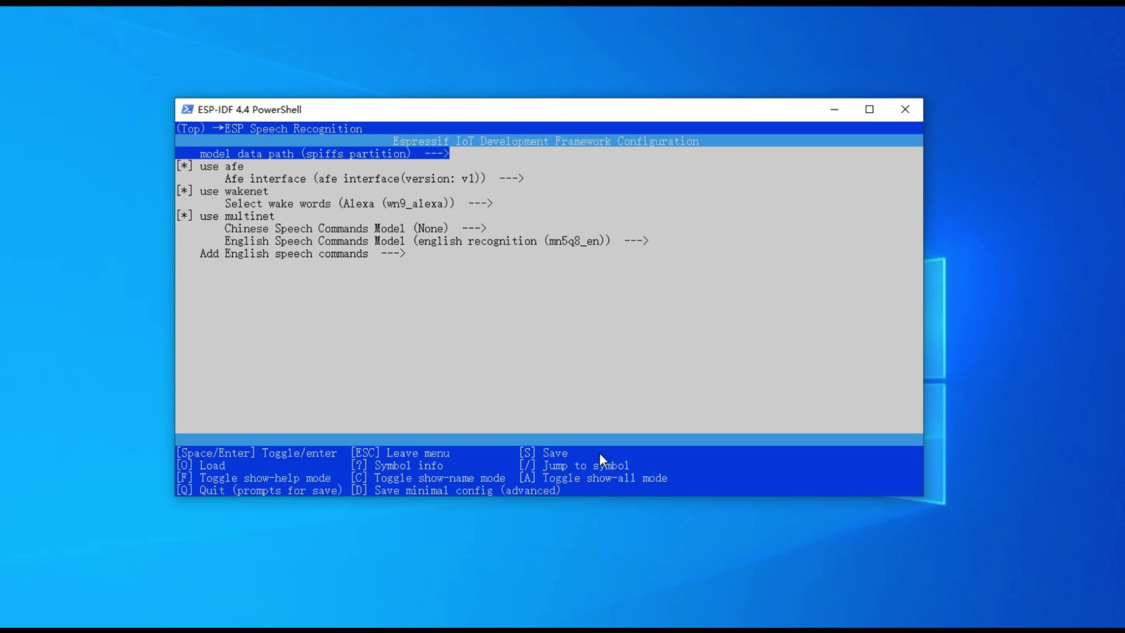
key(Escape)
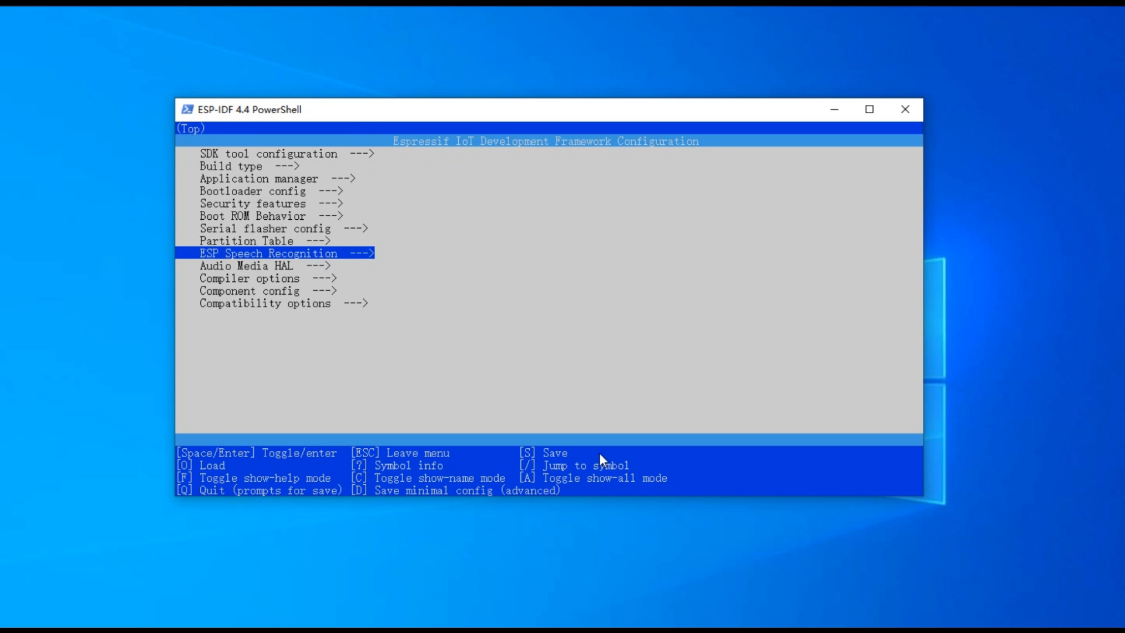
- Check Audio Media HAL shows audio hardware board ELECROW_ESP32_S3, then quit without saving
key(Down)
key(Return)
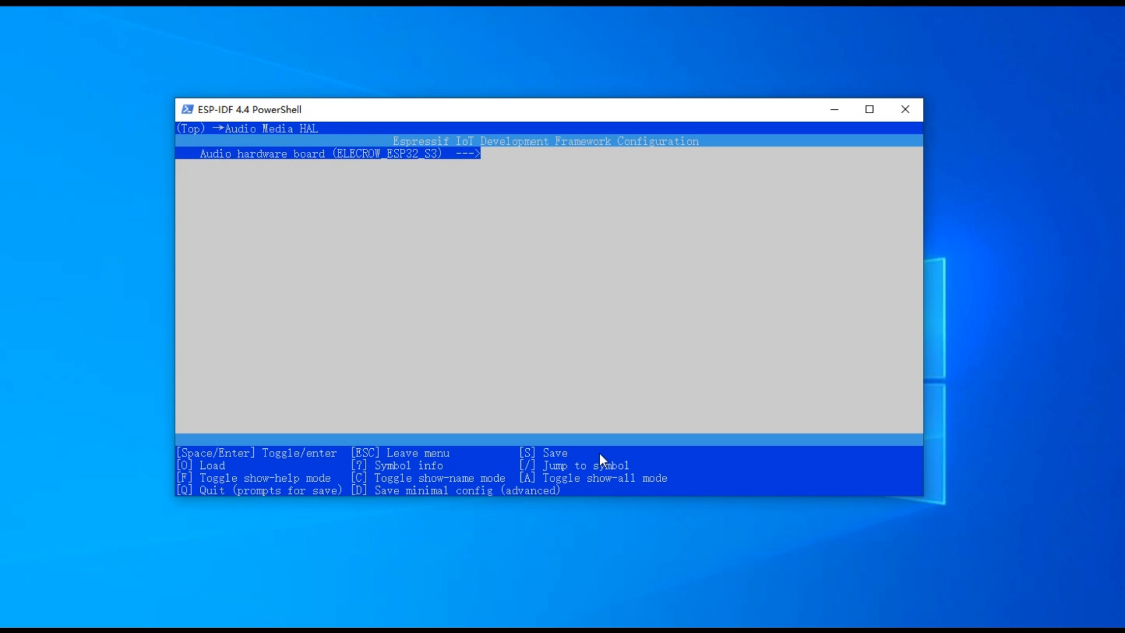
key(Return)
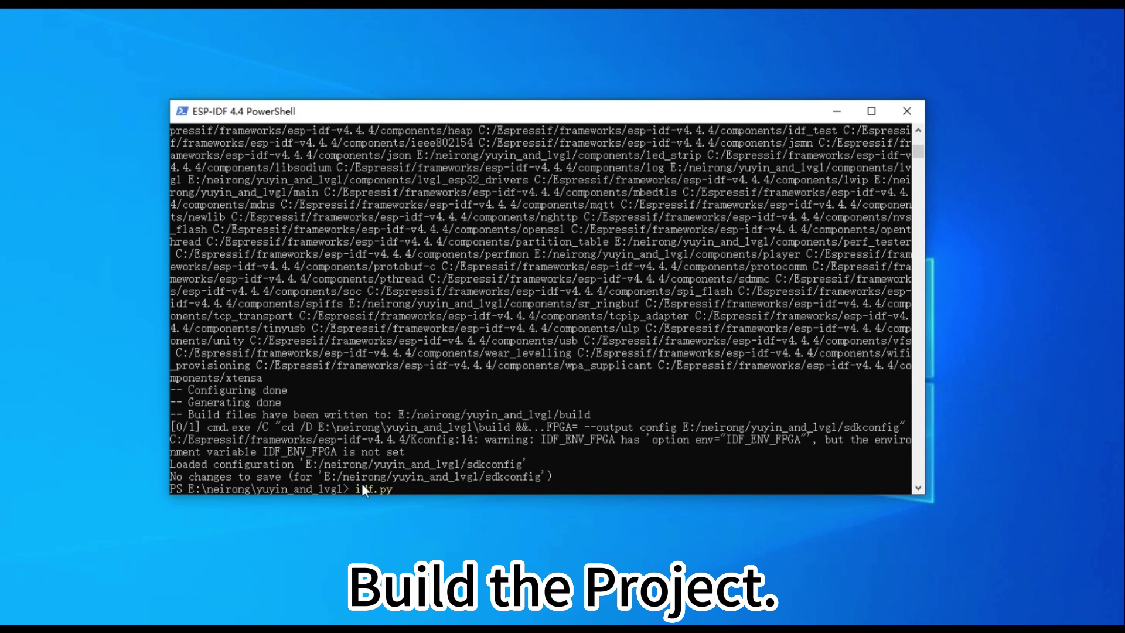
text(build)
- Run 'idf.py build' and wait for 'Project build complete'
key(Return)
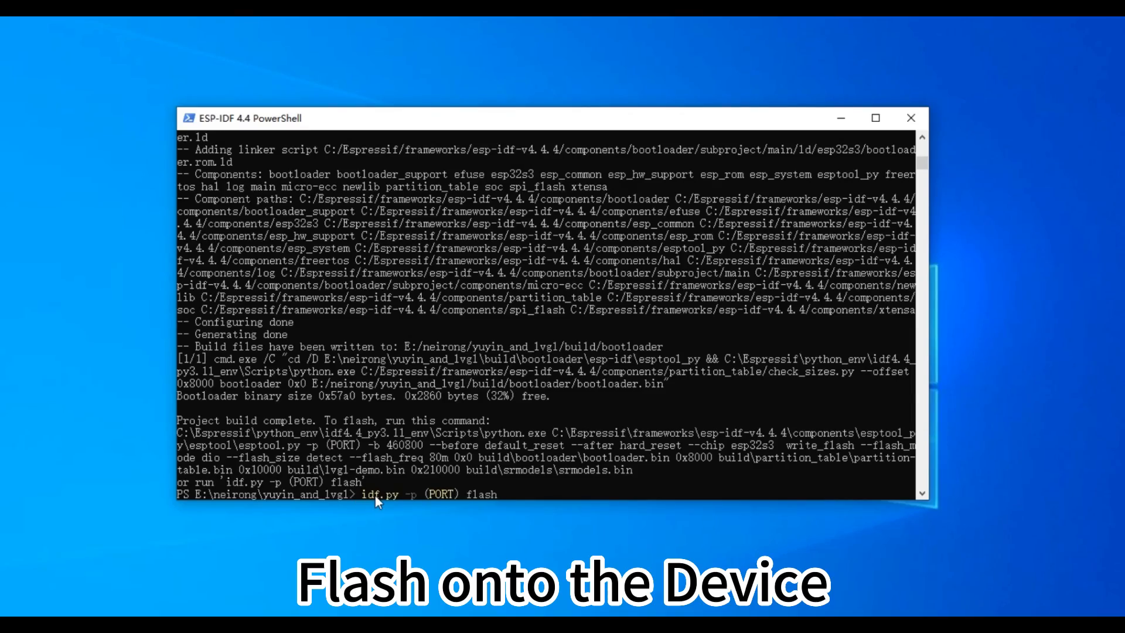
- Run 'idf.py -p COM6 flash' to write and verify the firmware on the board
key(BackSpace)
key(BackSpace)
key(BackSpace)
key(BackSpace)
key(BackSpace)
text(COM6)
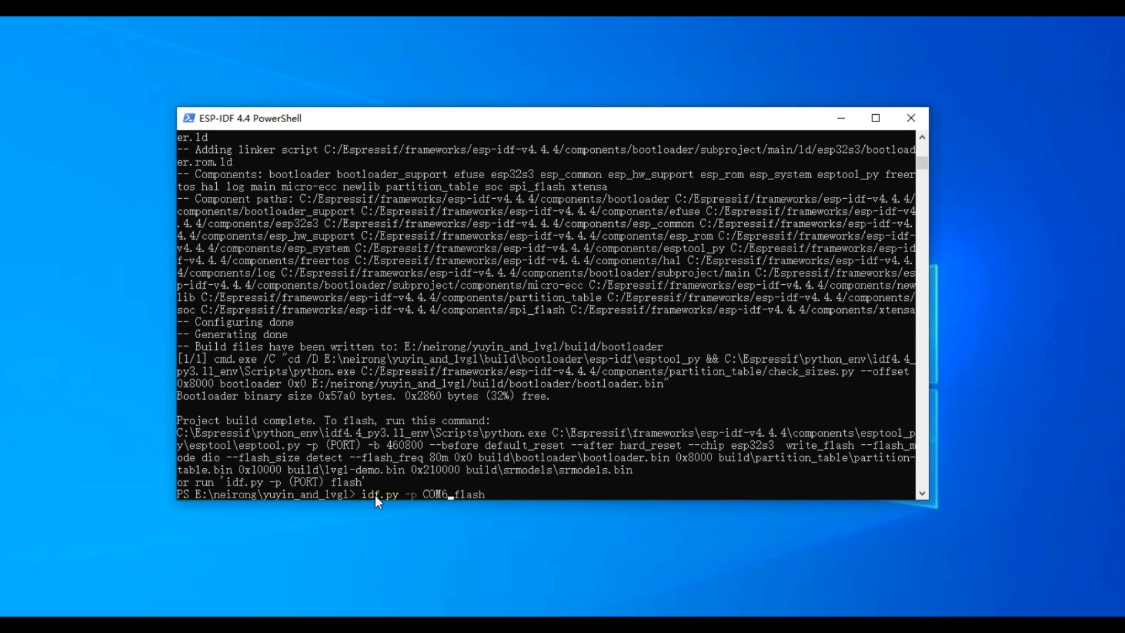
key(Return)
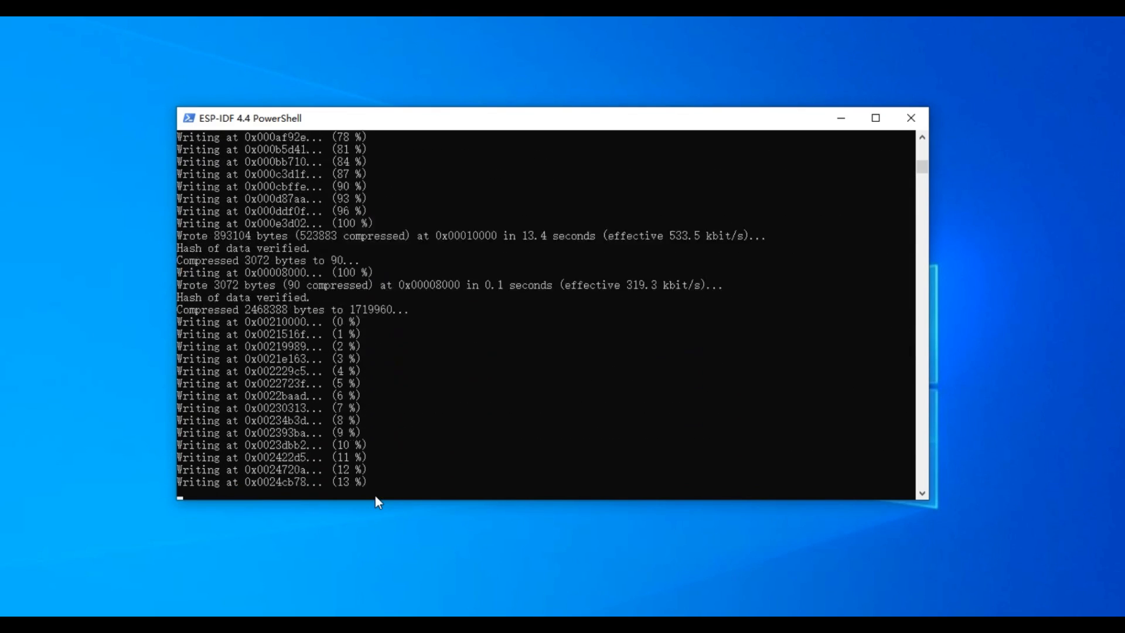